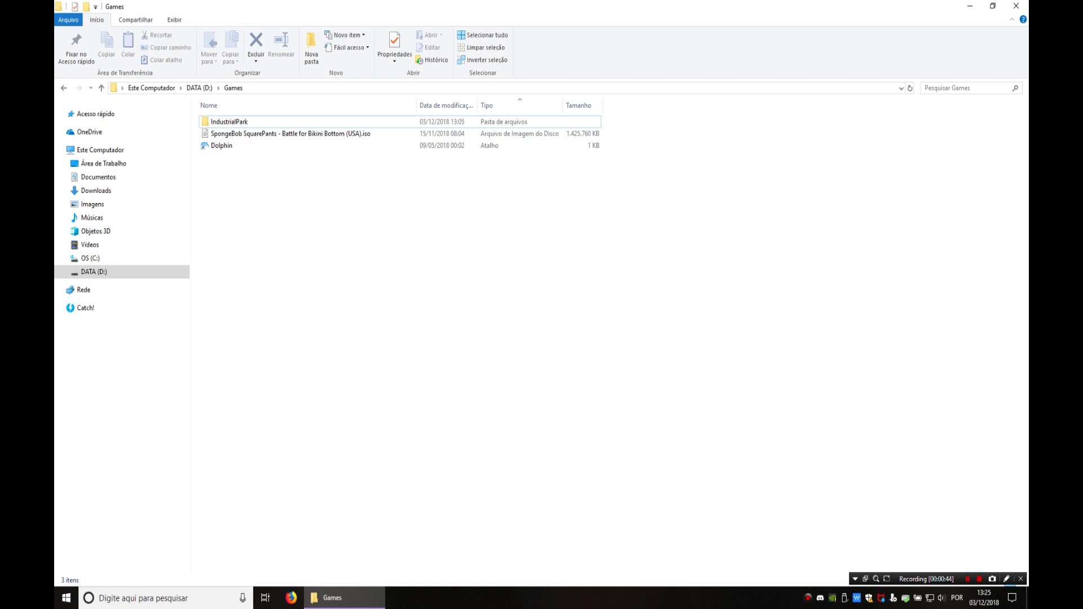
# Launch Dolphin, open the file system in the properties of SpongeBob SquarePants: Battle for Bikini Bottom, and start extracting the complete disc.
pyautogui.click(221, 145)
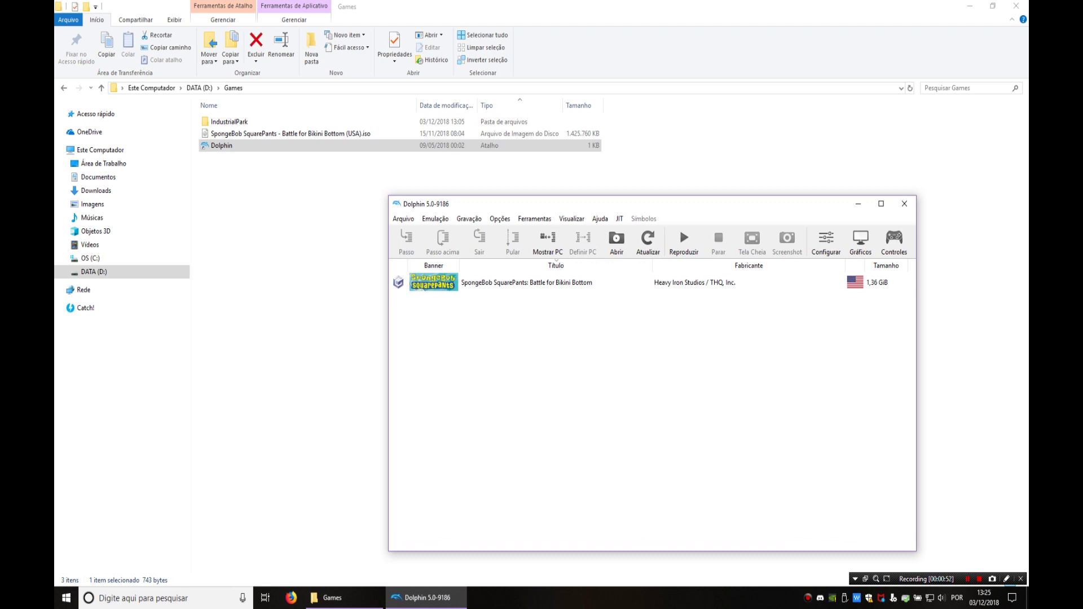
pyautogui.rightClick(586, 279)
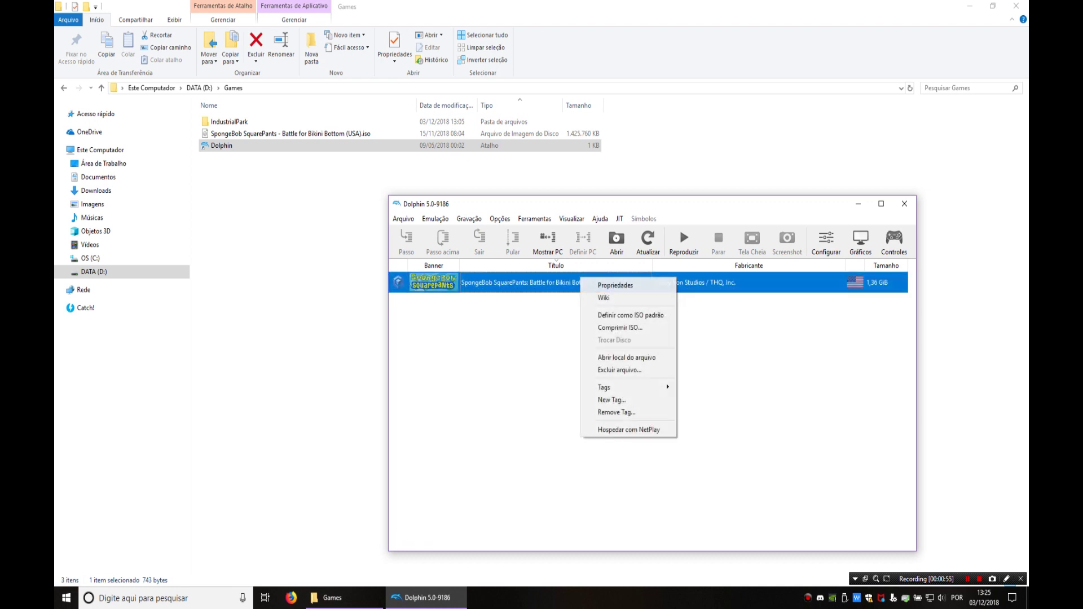
pyautogui.click(598, 285)
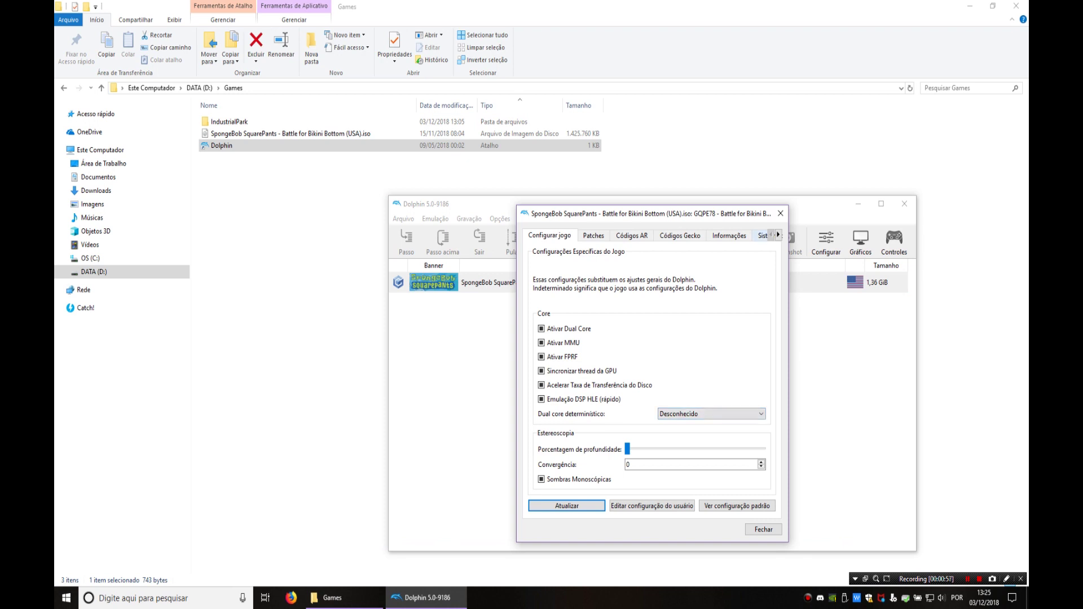
pyautogui.click(761, 235)
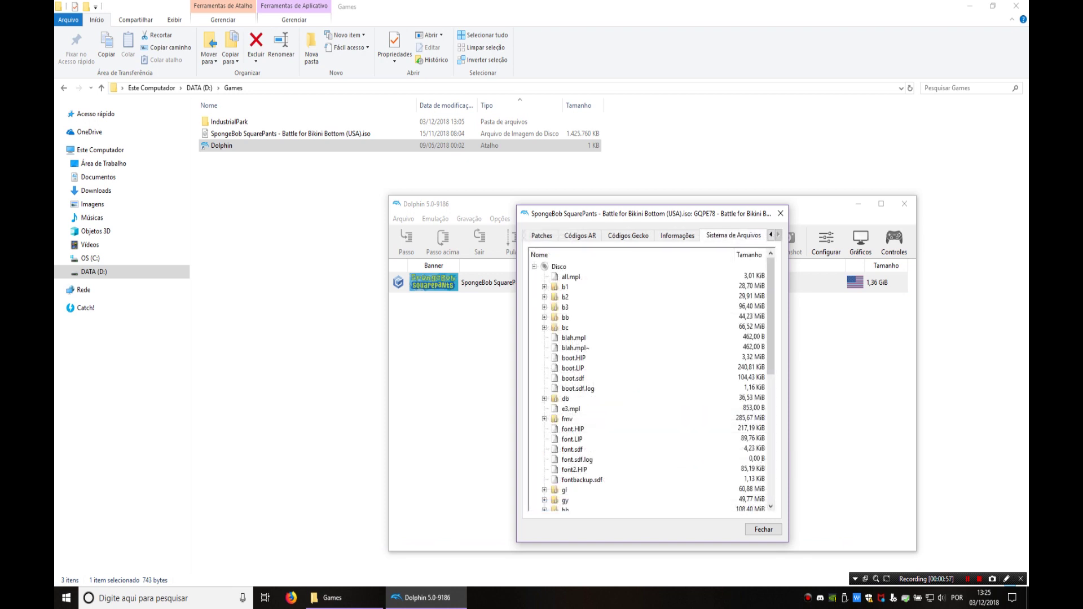
pyautogui.rightClick(554, 266)
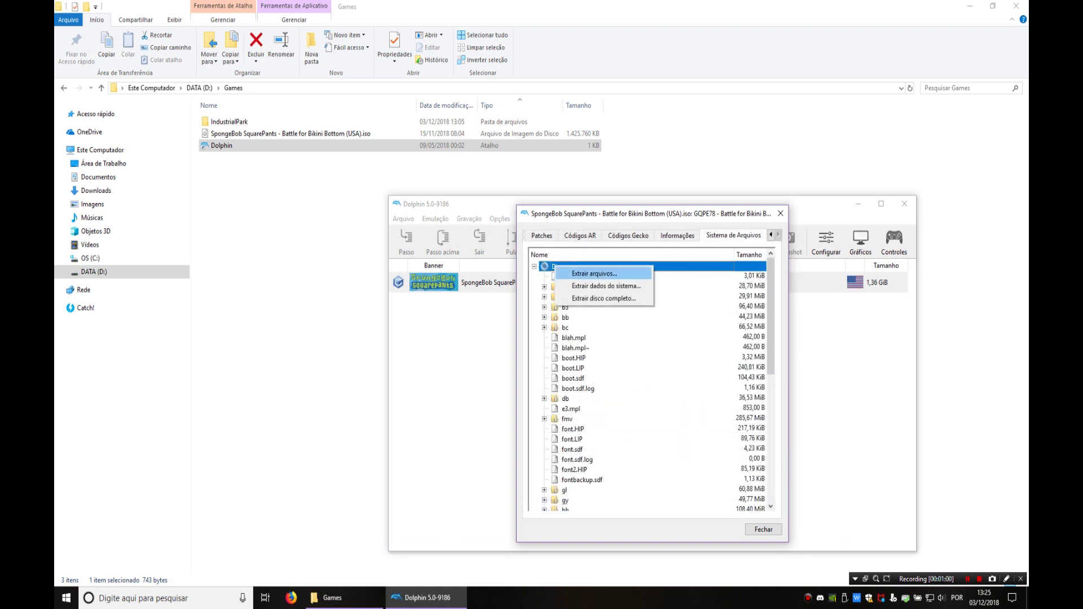
pyautogui.press('Return')
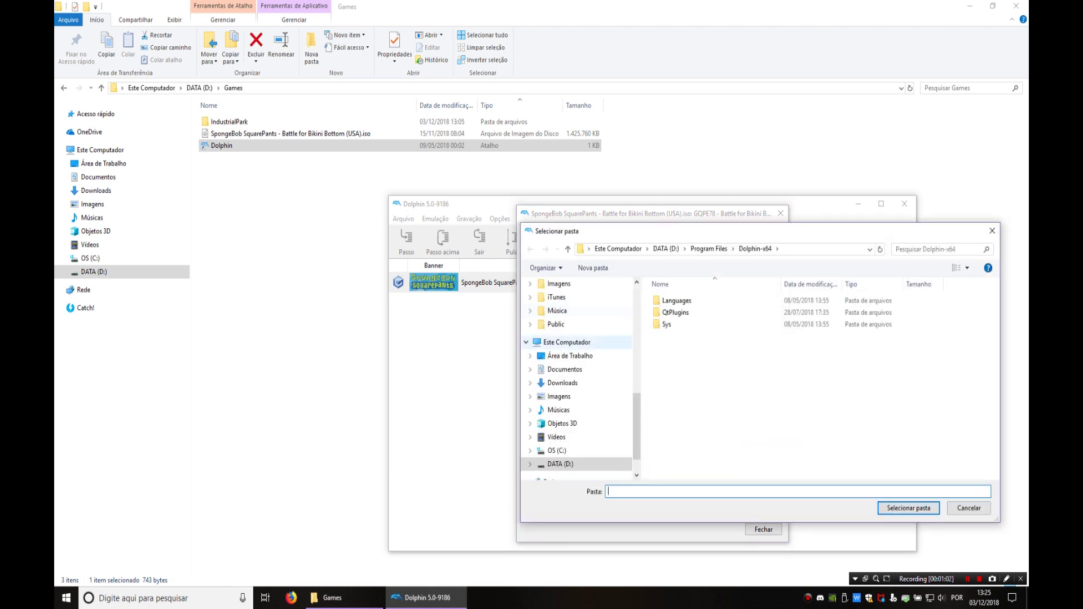
# Create a folder named gcn-edit in D:\Games and open it.
pyautogui.click(291, 236)
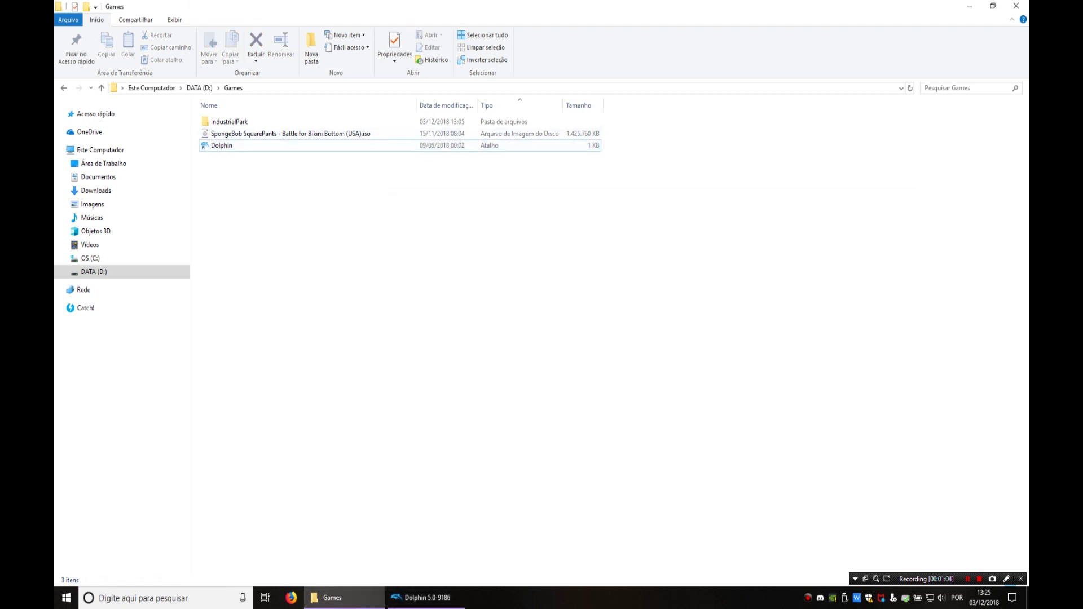
pyautogui.rightClick(346, 227)
pyautogui.moveTo(406, 401)
pyautogui.click(487, 402)
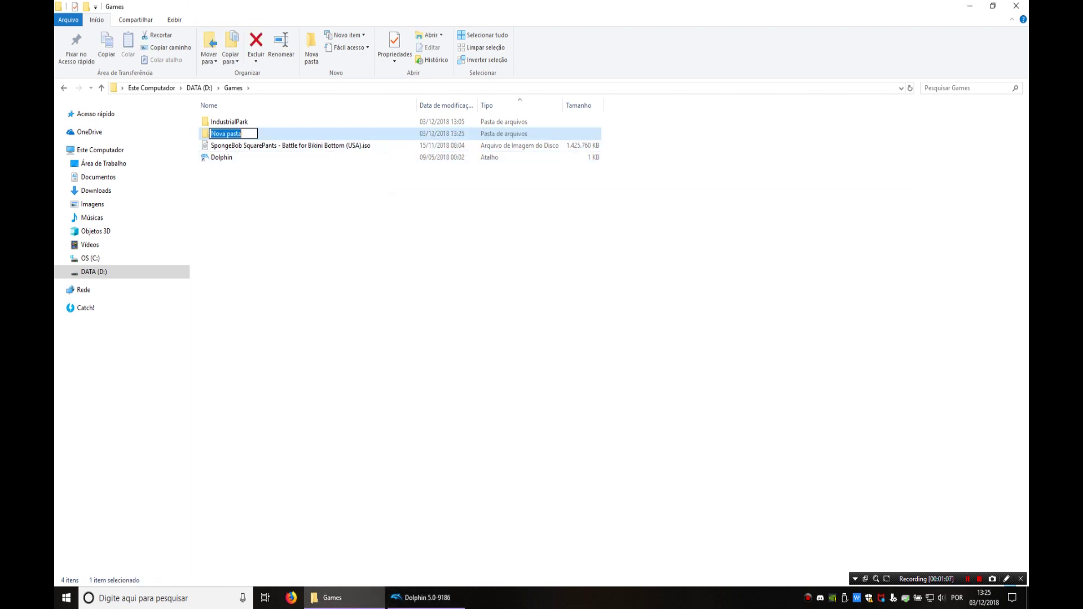
pyautogui.write('gcn-edit')
pyautogui.press('Return')
pyautogui.press('Return')
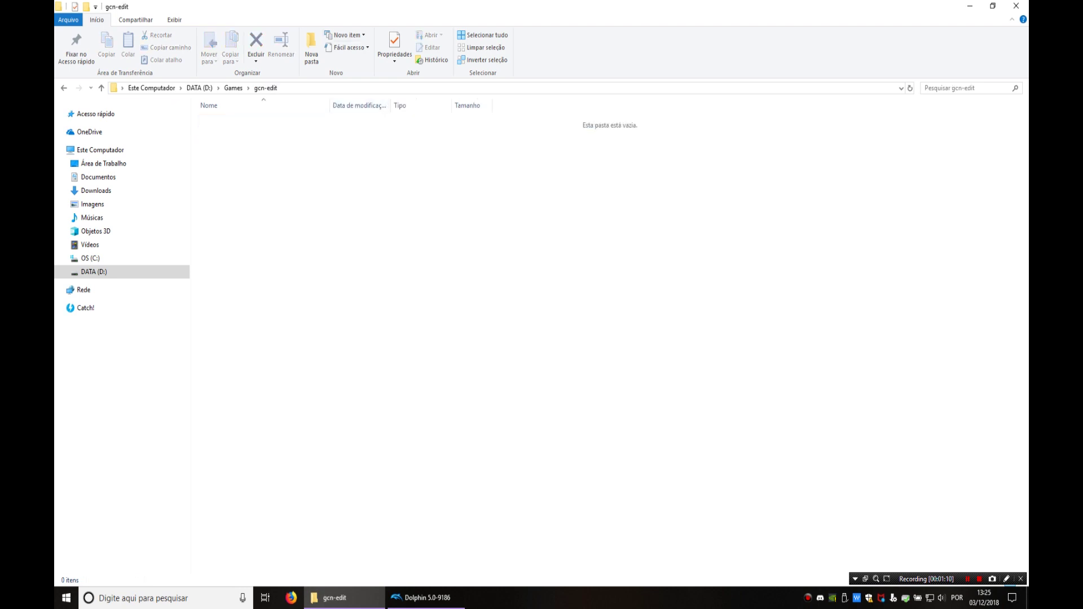
# Extract the complete disc into D:\Games\gcn-edit using the folder's copied path, and close the game properties.
pyautogui.click(359, 88)
pyautogui.hotkey('ctrl', 'c')
pyautogui.hotkey('alt', 'Tab')
pyautogui.hotkey('ctrl', 'v')
pyautogui.press('Return')
pyautogui.press('Return')
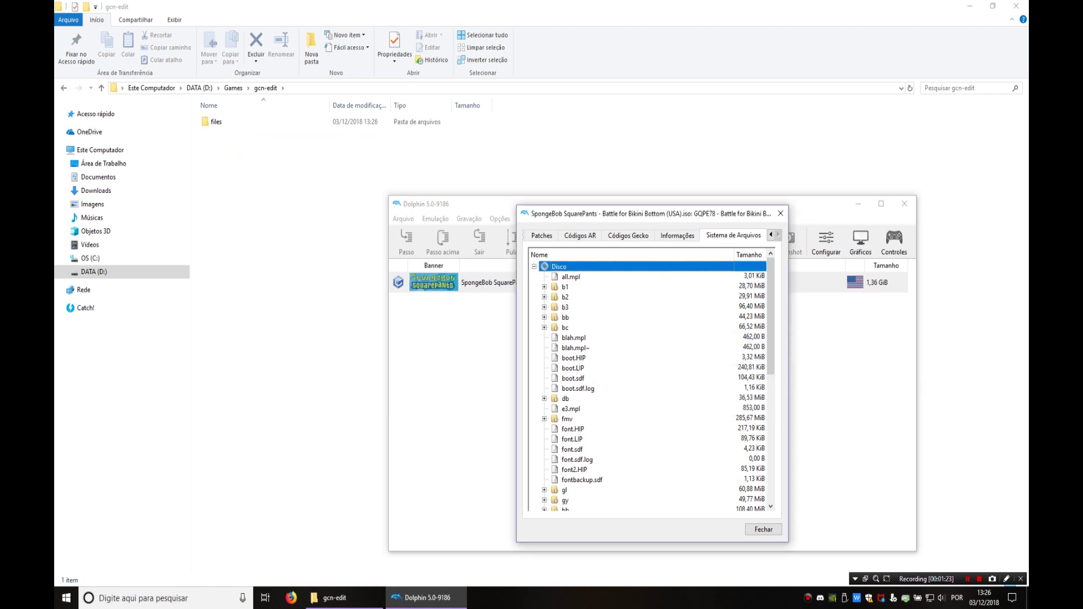
pyautogui.click(780, 213)
# Duplicate the gcn-edit folder inside the Games folder.
pyautogui.click(338, 169)
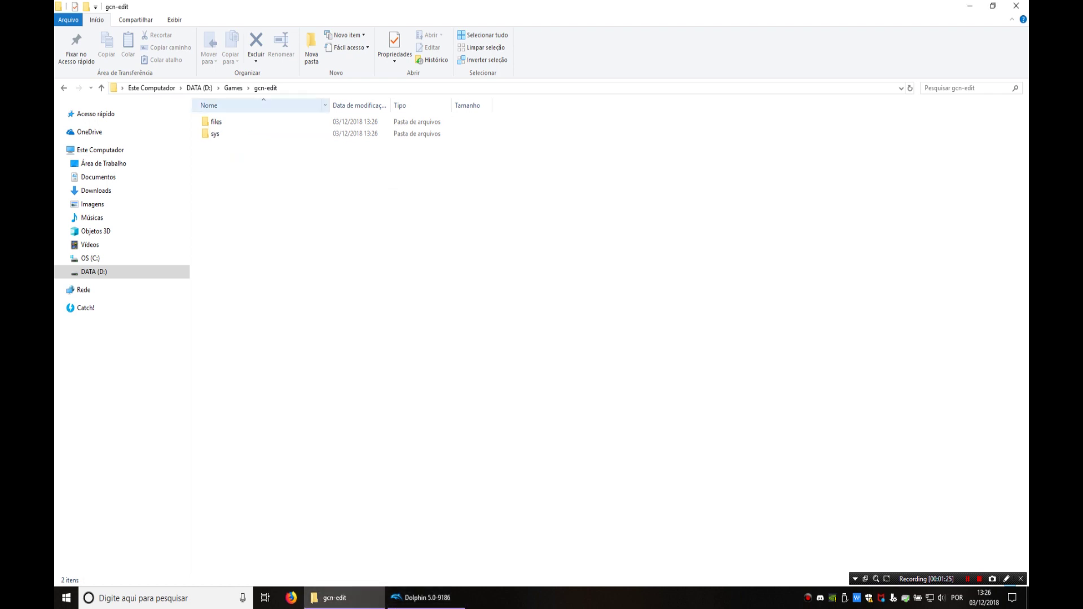
pyautogui.click(232, 88)
pyautogui.click(338, 192)
pyautogui.click(316, 122)
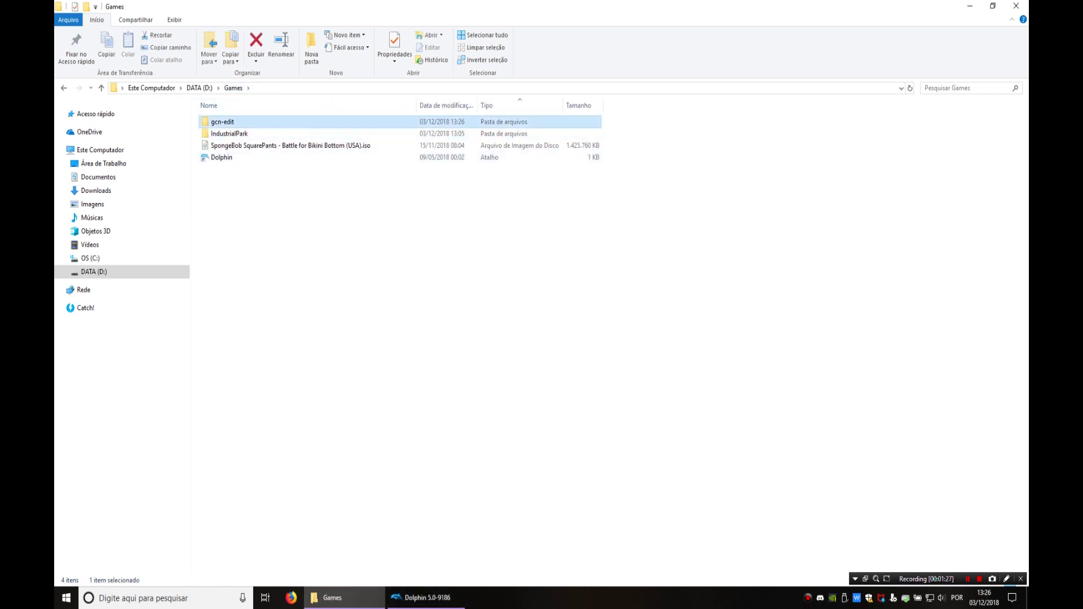
pyautogui.hotkey('ctrl', 'c')
pyautogui.hotkey('ctrl', 'v')
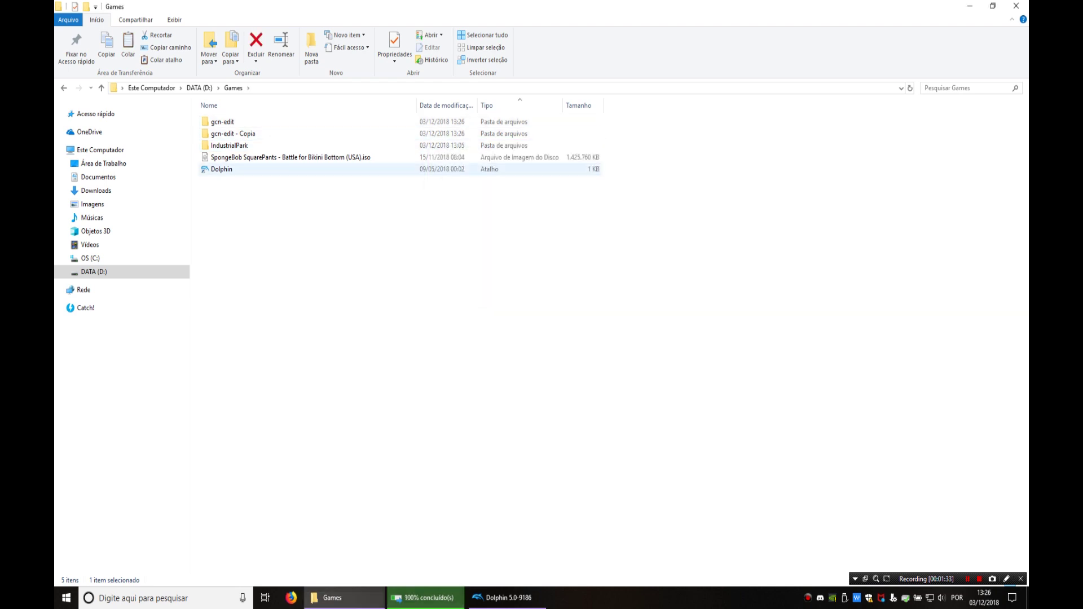
# Rename the copy of the gcn-edit folder as gcn-backup.
pyautogui.rightClick(227, 134)
pyautogui.click(254, 492)
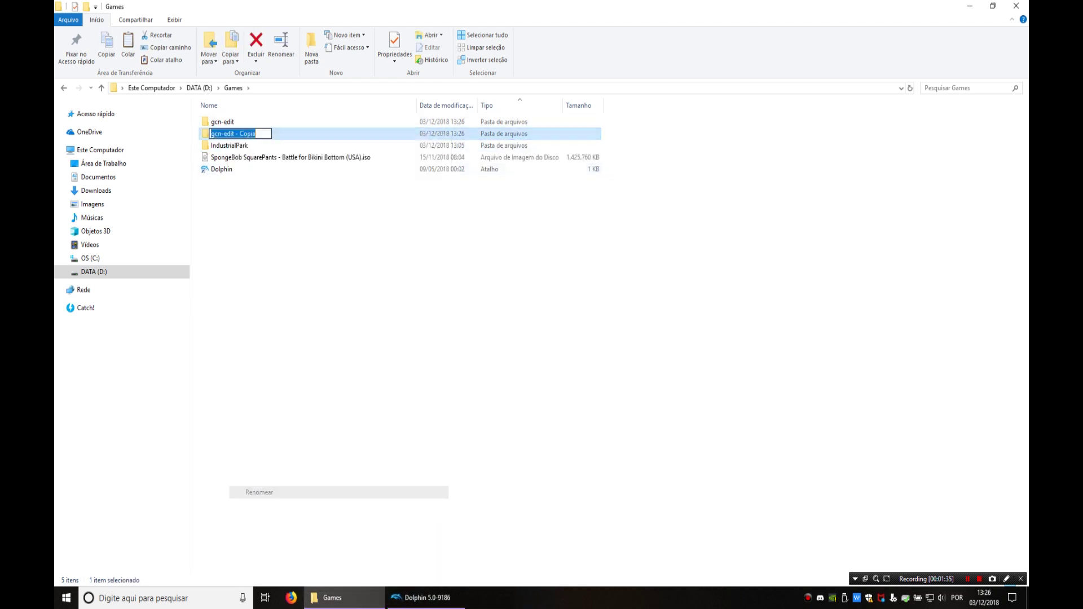
pyautogui.moveTo(223, 134); pyautogui.dragTo(257, 134)
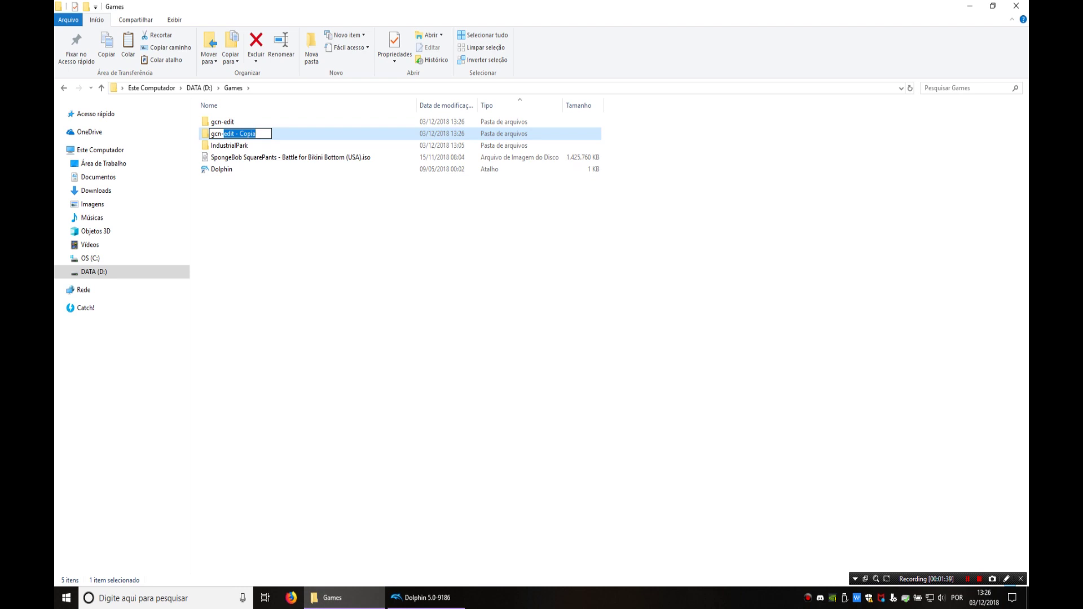
pyautogui.write('backup')
pyautogui.press('Return')
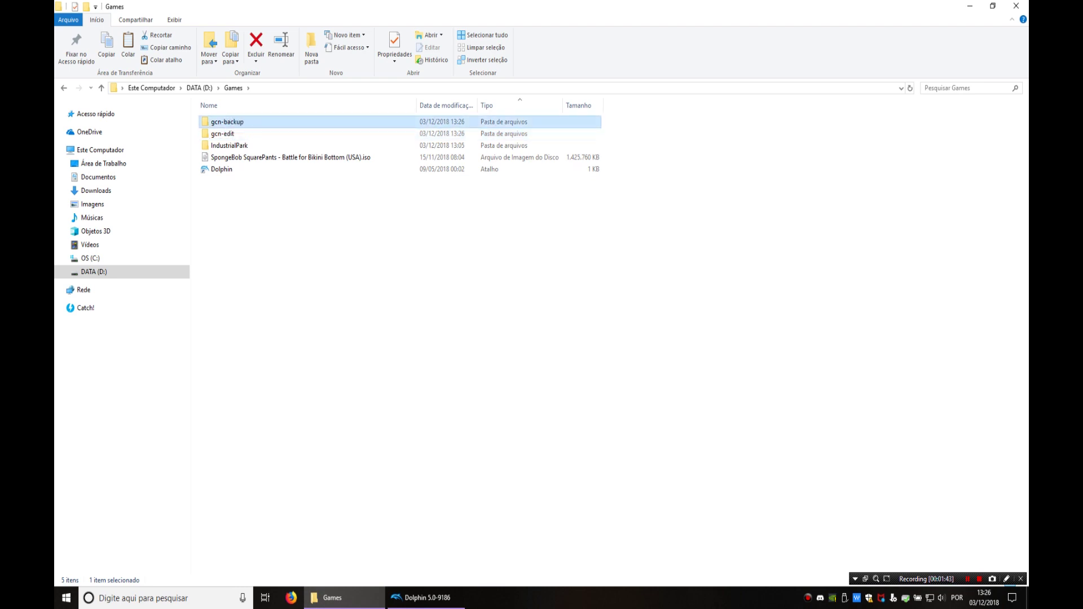
pyautogui.click(338, 215)
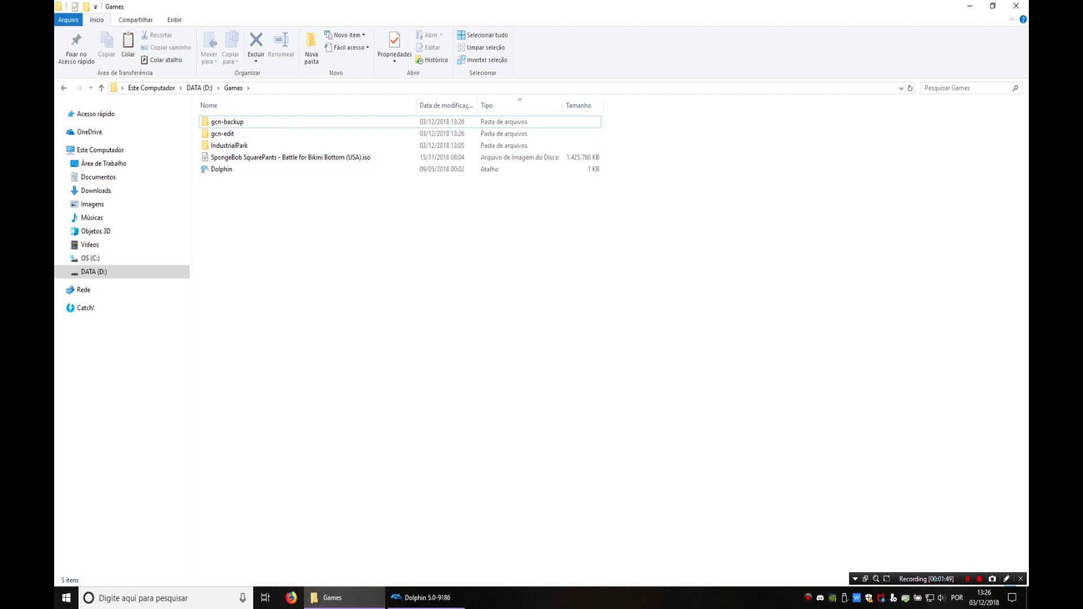
# Switch to Dolphin, open the game folder list in its configuration and select the D:\Games\gcn-edit\sys entry.
pyautogui.click(426, 597)
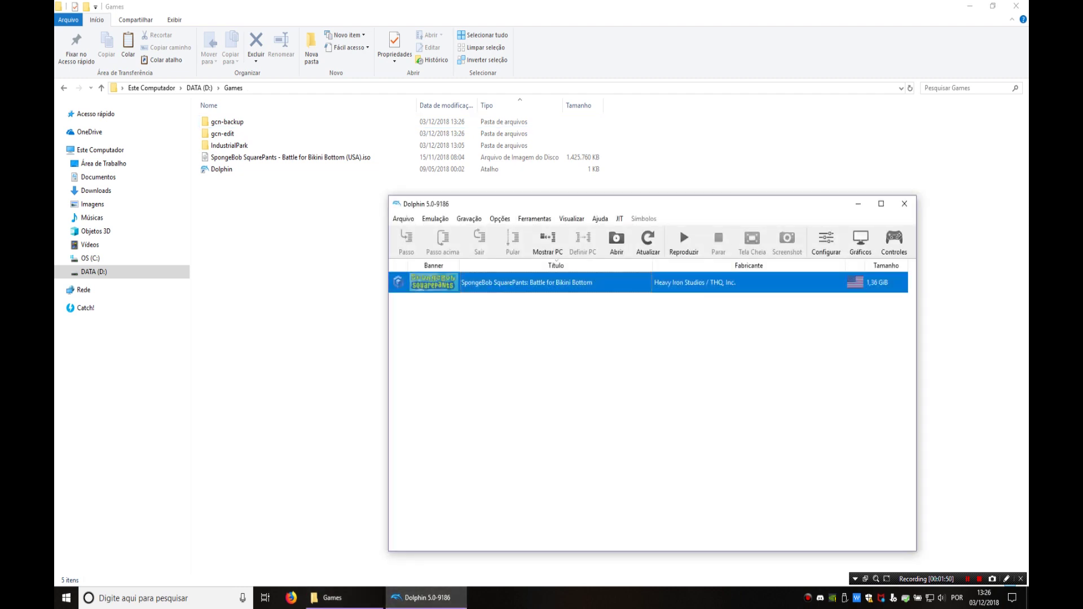
pyautogui.click(829, 242)
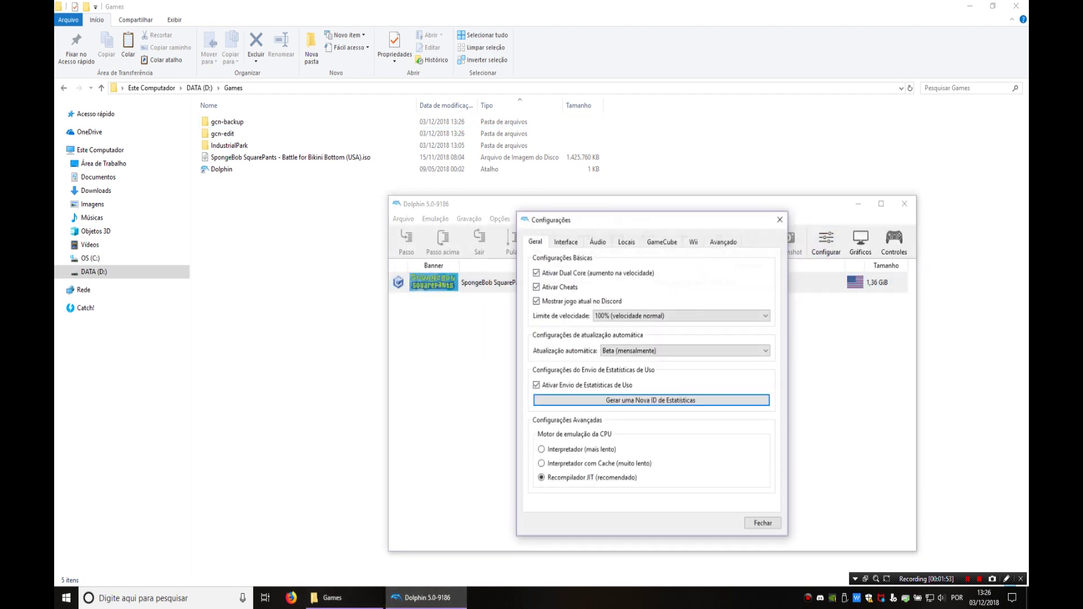
pyautogui.click(625, 241)
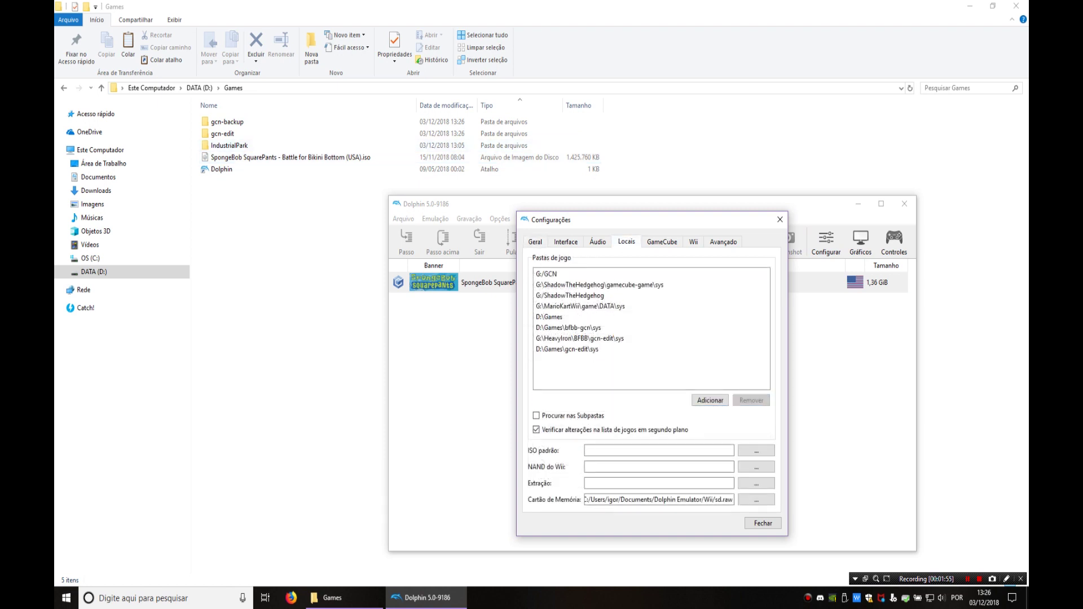
pyautogui.click(567, 348)
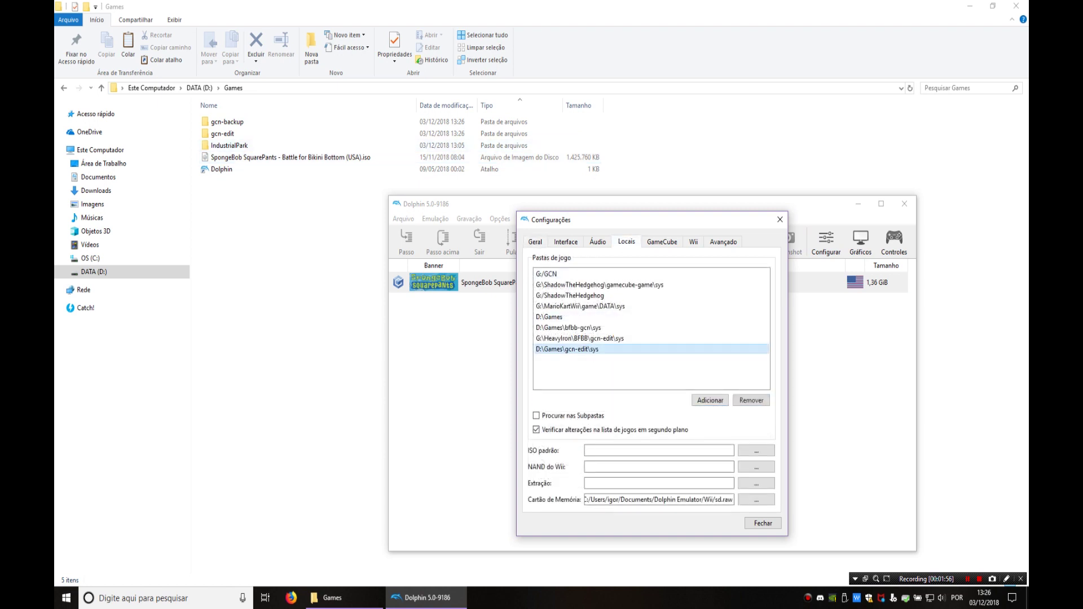
# Open the sys folder inside gcn-edit in File Explorer and copy its path.
pyautogui.doubleClick(223, 133)
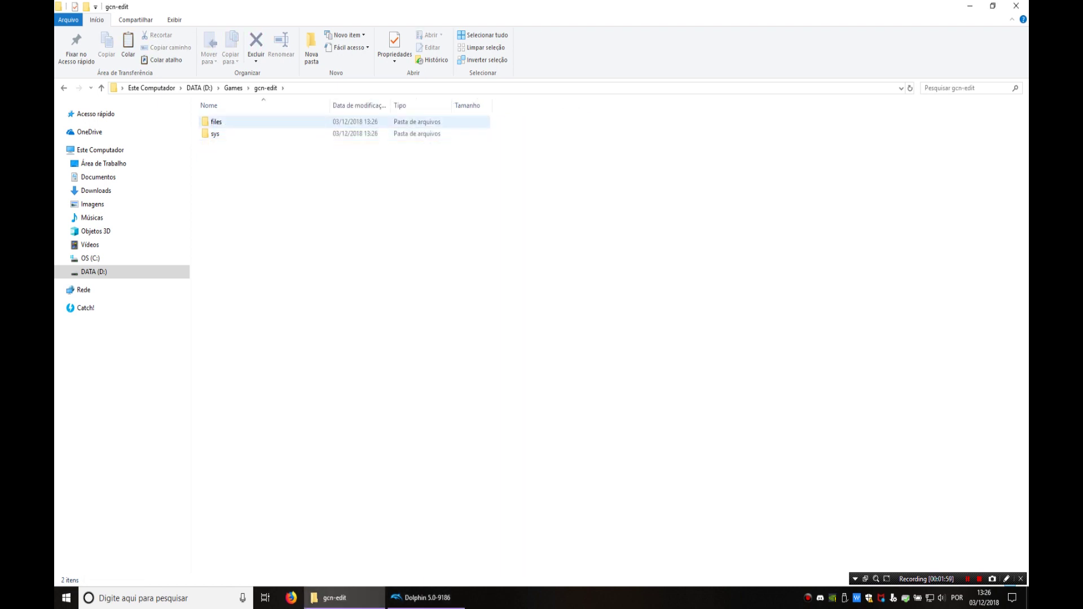
pyautogui.doubleClick(240, 133)
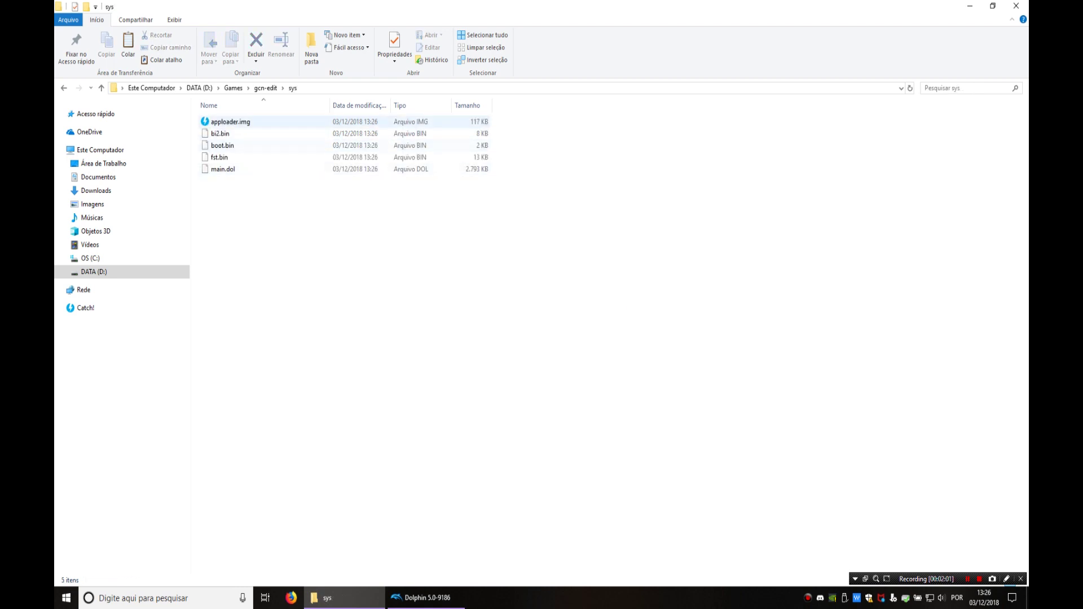
pyautogui.click(387, 88)
pyautogui.hotkey('ctrl', 'c')
pyautogui.click(387, 201)
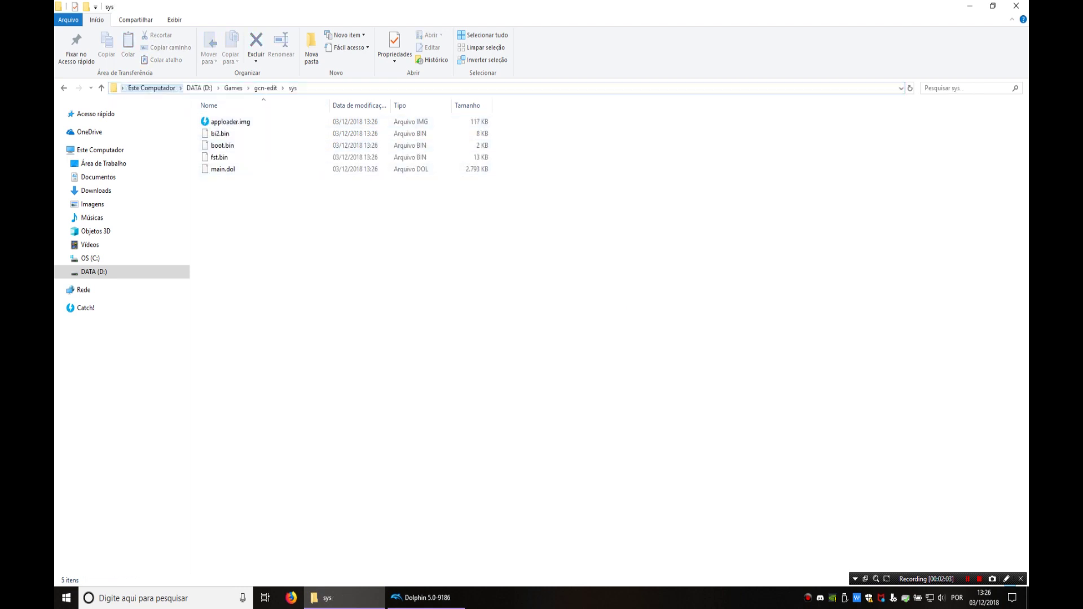
# Remove the selected gcn-edit entry from Dolphin's game folders, add D:\Games\gcn-edit\sys as a game folder, and close the configuration.
pyautogui.click(426, 597)
pyautogui.click(750, 400)
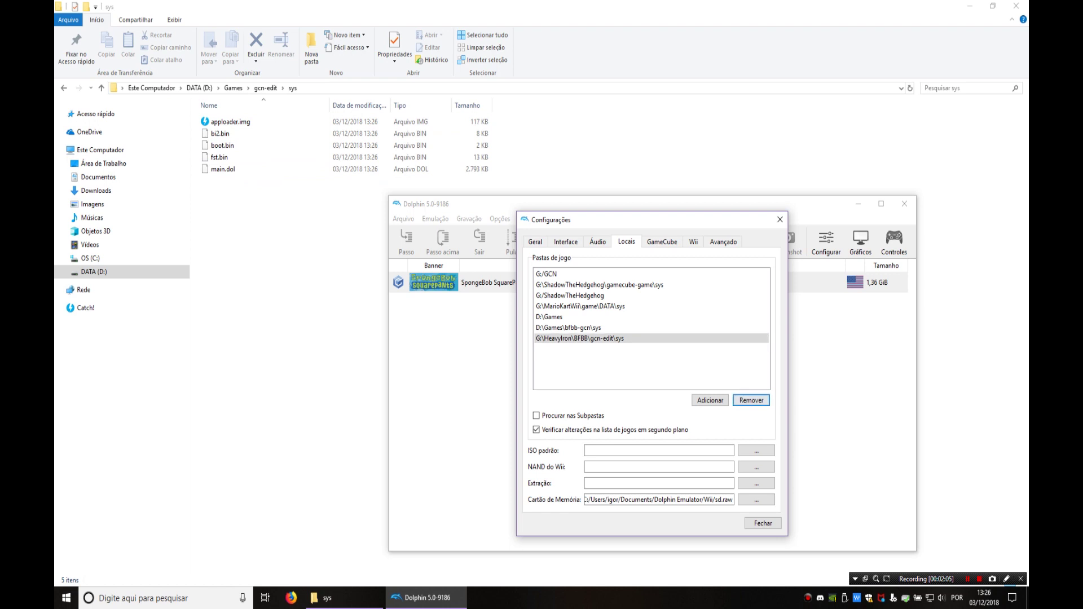
pyautogui.click(710, 400)
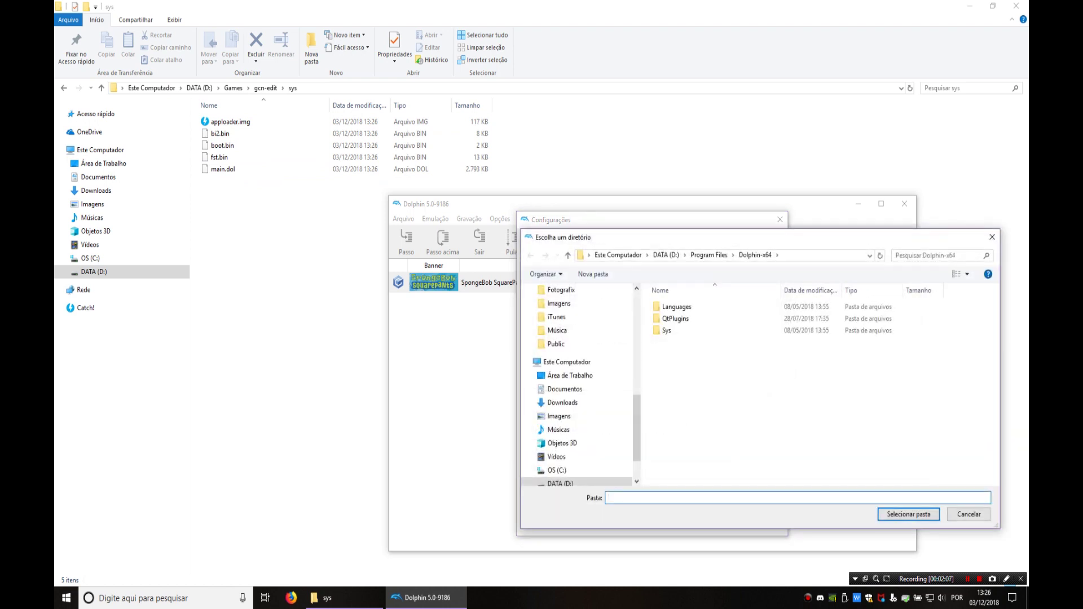
pyautogui.click(822, 255)
pyautogui.hotkey('ctrl', 'v')
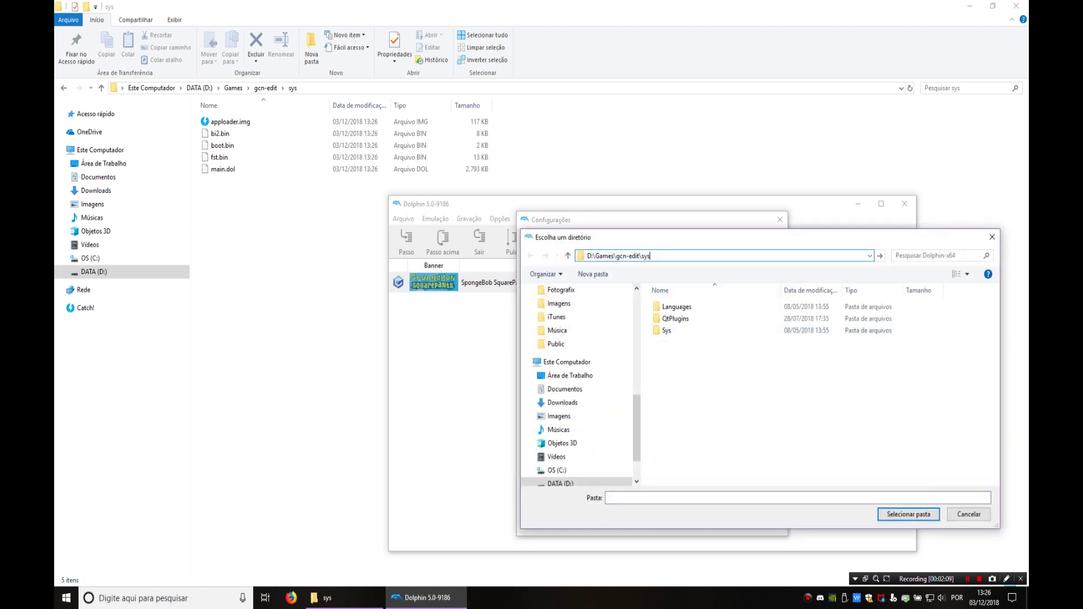
pyautogui.press('Return')
pyautogui.click(907, 514)
pyautogui.press('Return')
pyautogui.click(763, 522)
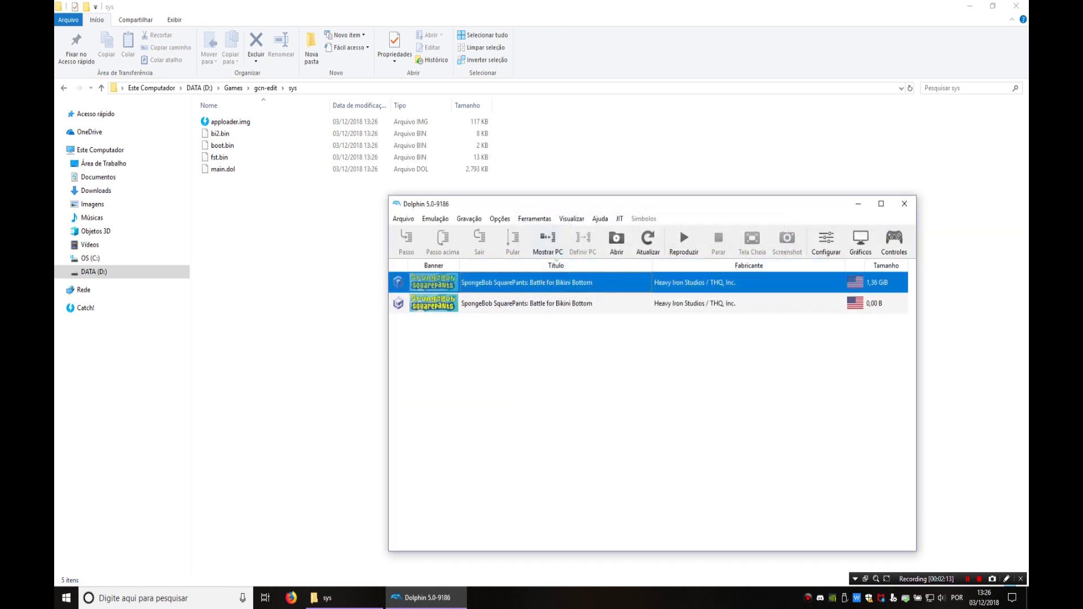
# Compare the extracted game's entry and the ISO entry in Dolphin's game list with the contents of the Games folder.
pyautogui.press('Down')
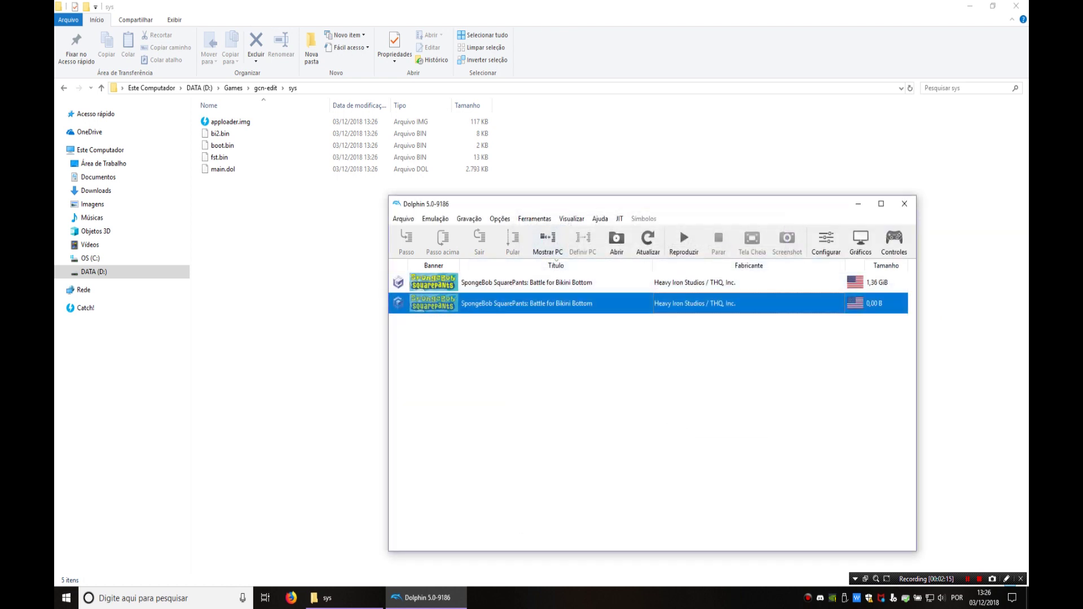
pyautogui.click(233, 88)
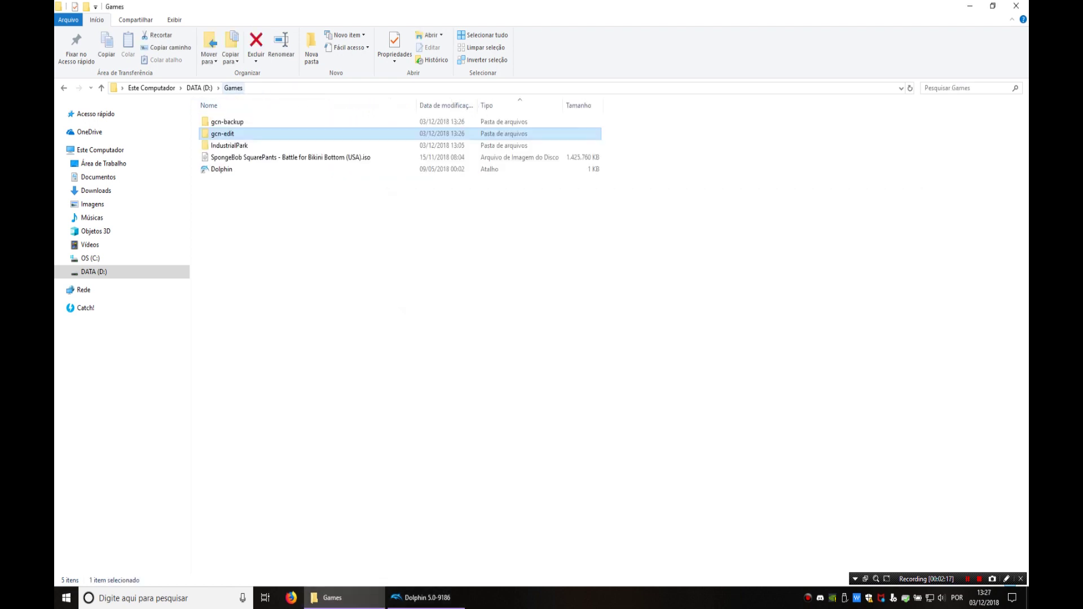
pyautogui.hotkey('alt', 'Tab')
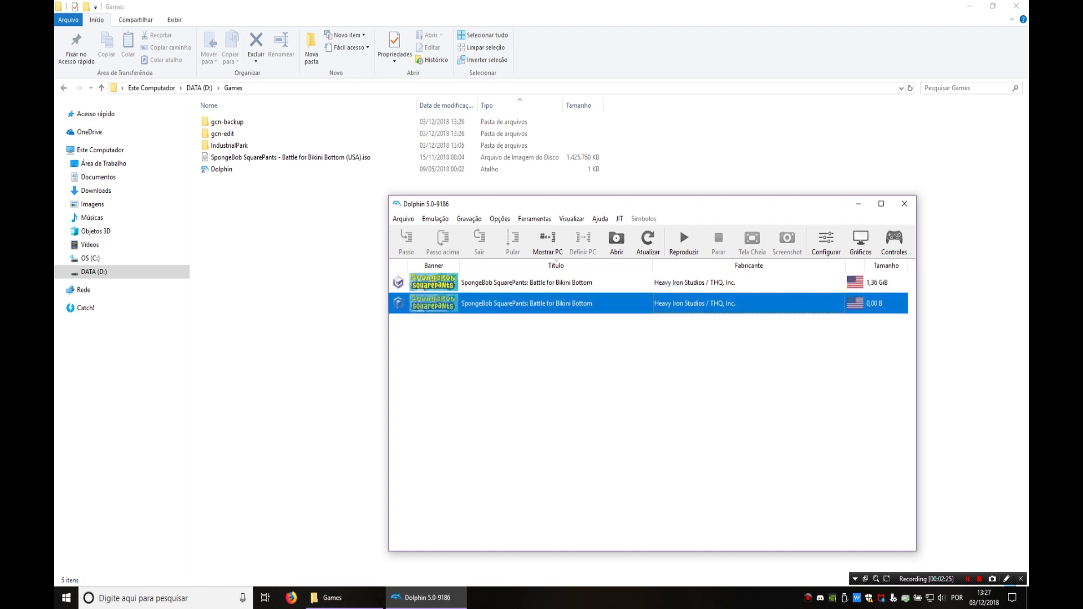
pyautogui.press('Up')
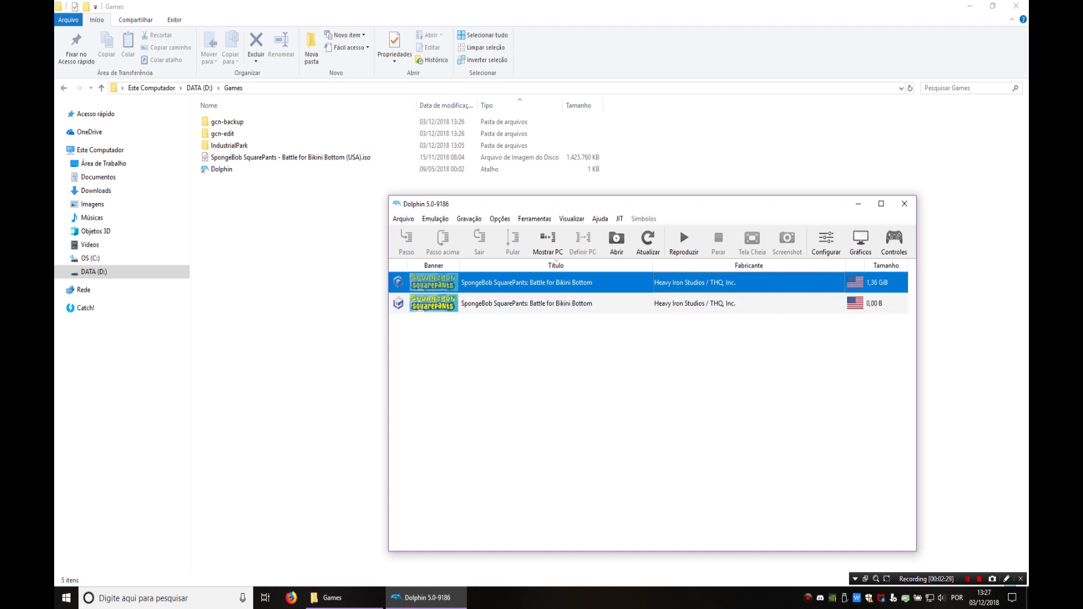
pyautogui.press('Down')
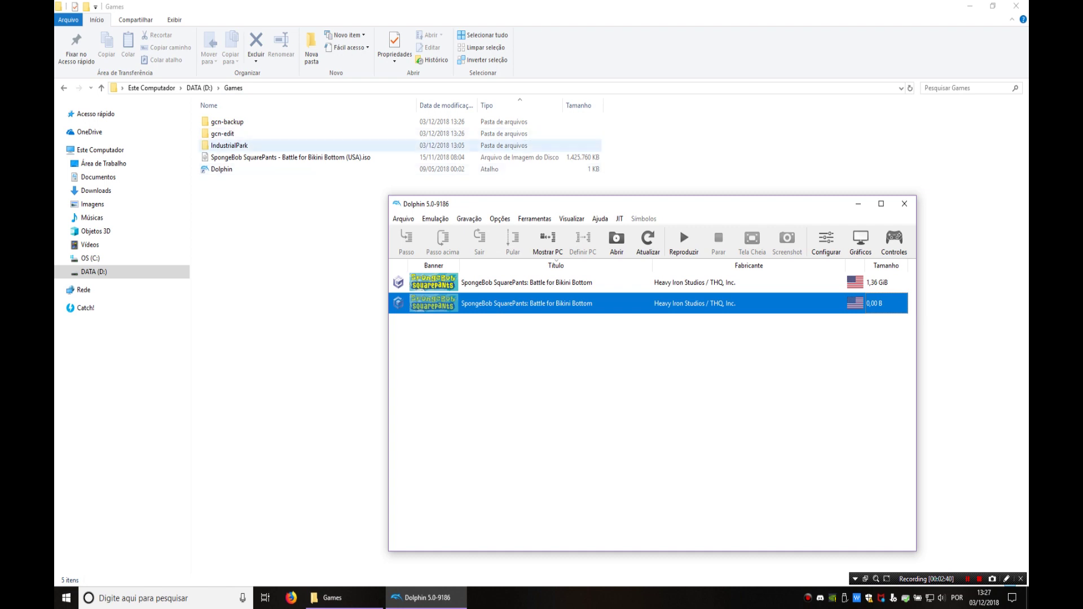
# Open the files folder inside gcn-edit in File Explorer.
pyautogui.doubleClick(226, 134)
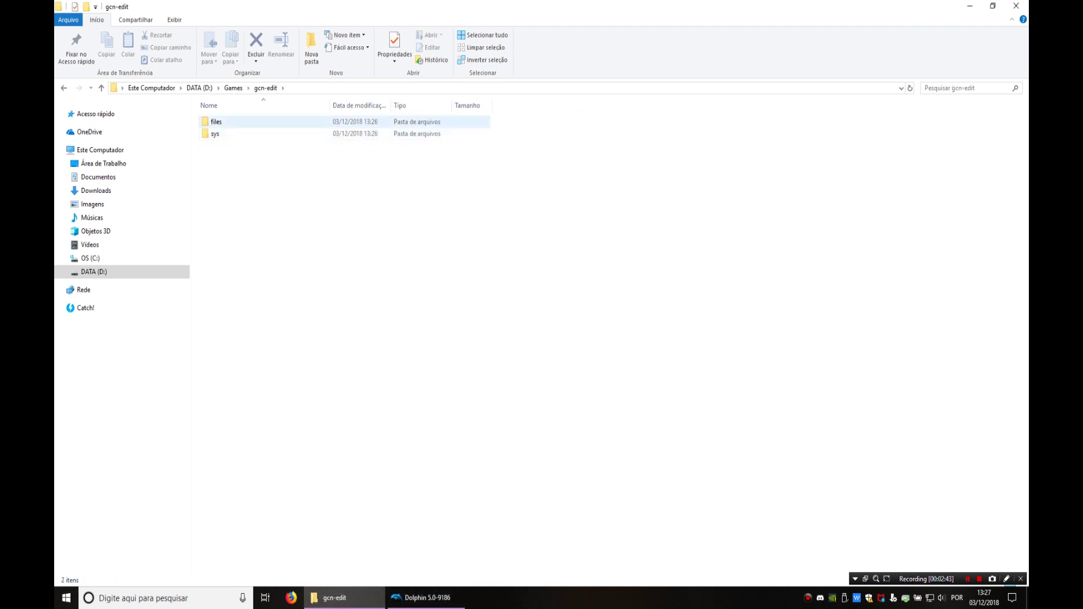
pyautogui.doubleClick(216, 121)
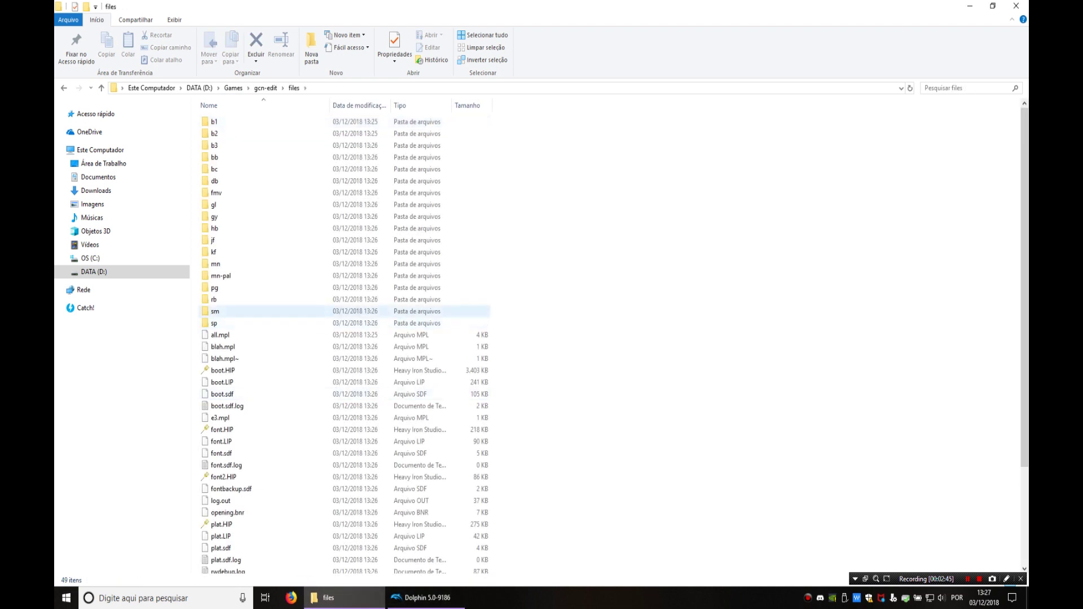
# Open sb.ini from the files folder and move its text window aside, clear of the file list.
pyautogui.scroll(-1, 226, 307)
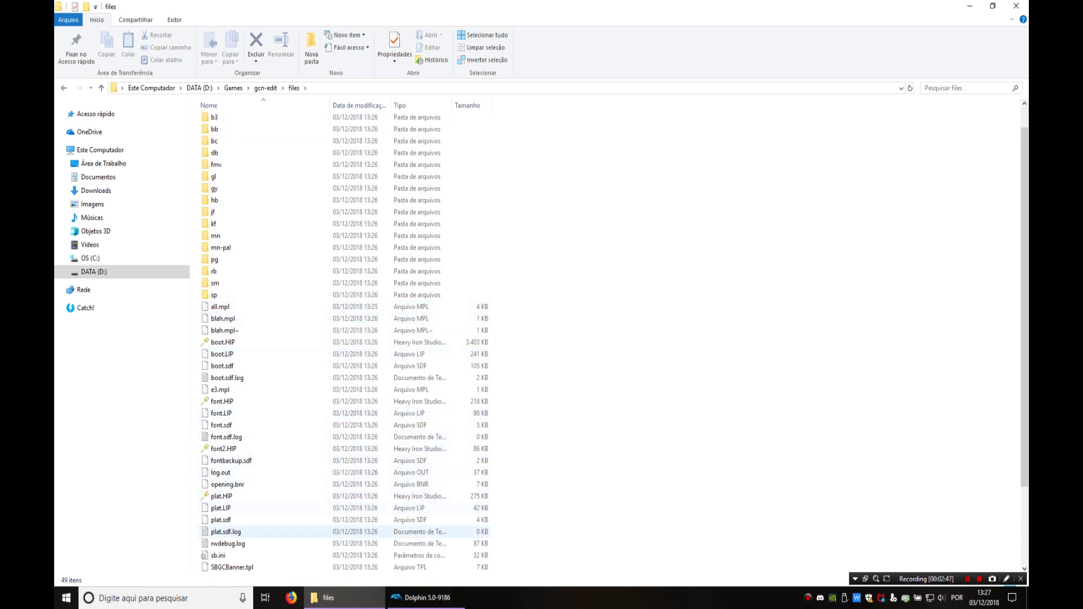
pyautogui.doubleClick(218, 555)
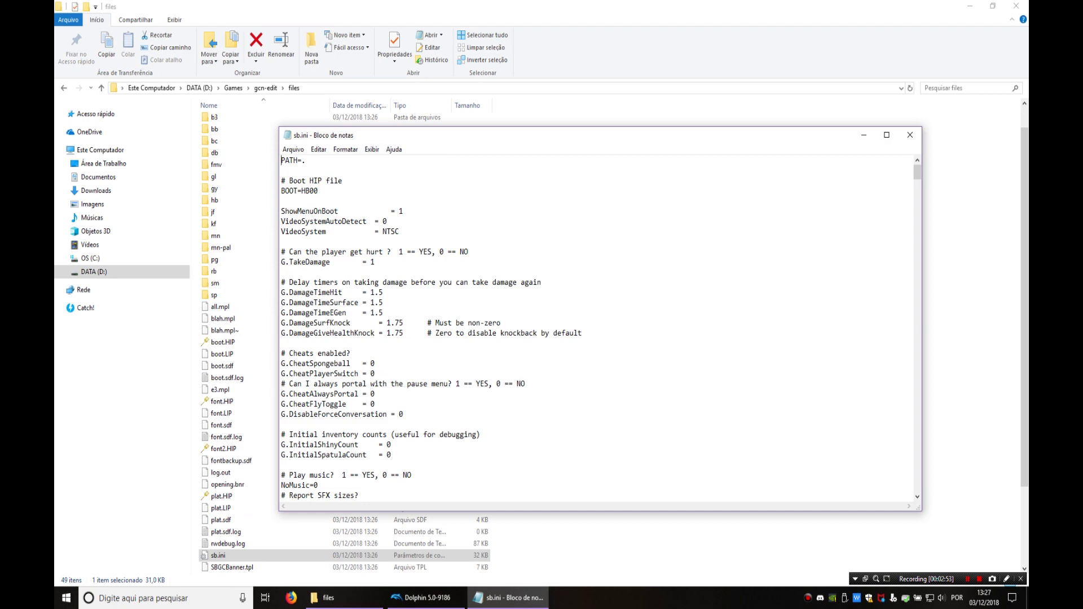
pyautogui.moveTo(393, 135); pyautogui.dragTo(480, 137)
pyautogui.moveTo(365, 207); pyautogui.dragTo(540, 205)
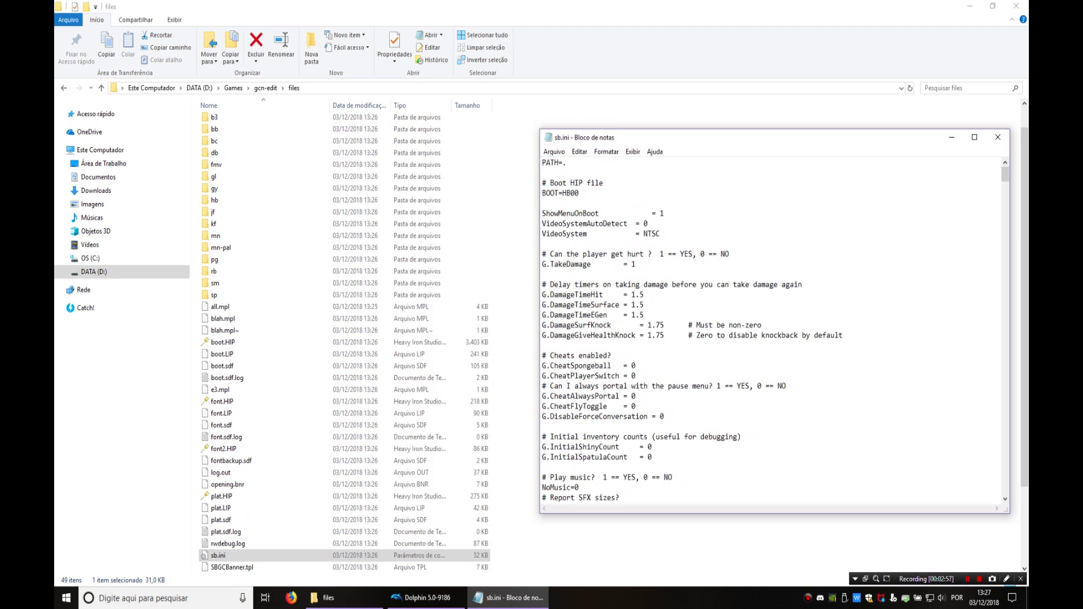
# Look over the level folders and files in the files folder, and bring sb.ini back in a wider window.
pyautogui.scroll(1, 344, 338)
pyautogui.click(515, 236)
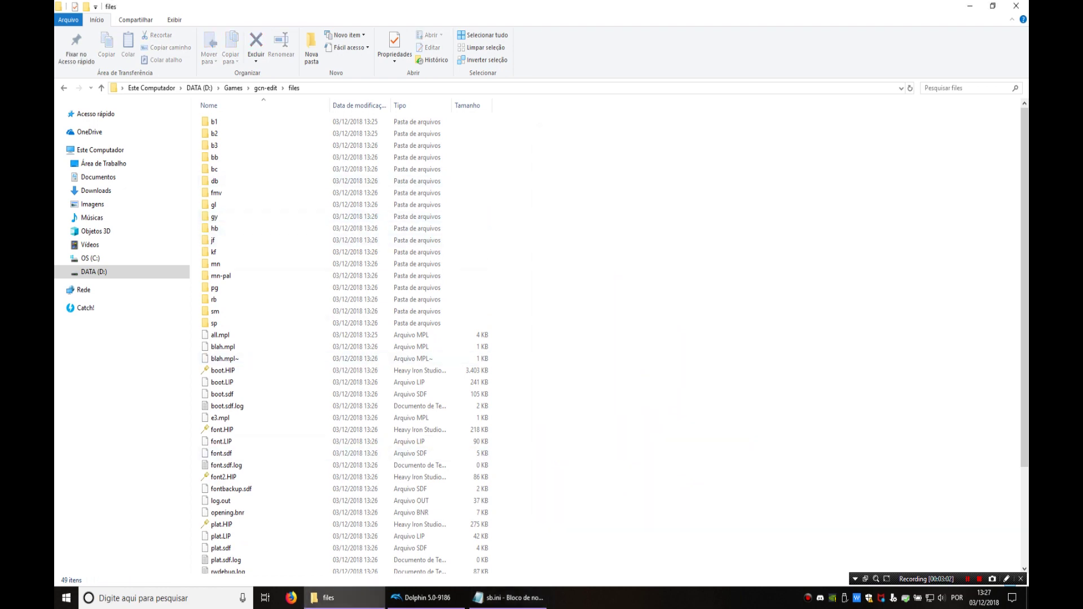
pyautogui.scroll(-2, 344, 181)
pyautogui.scroll(-2, 316, 519)
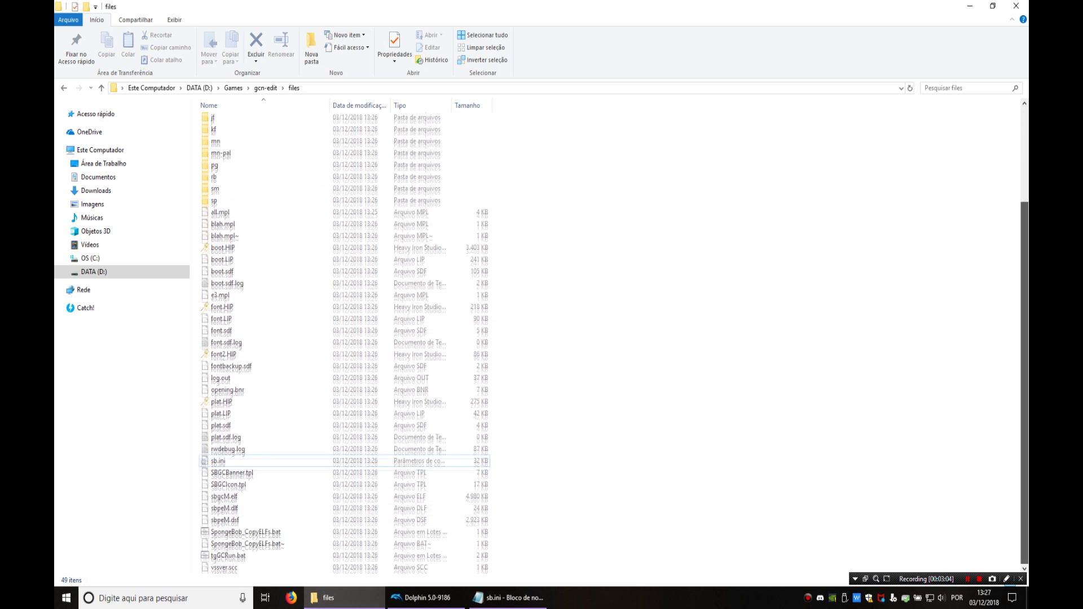
pyautogui.scroll(4, 313, 496)
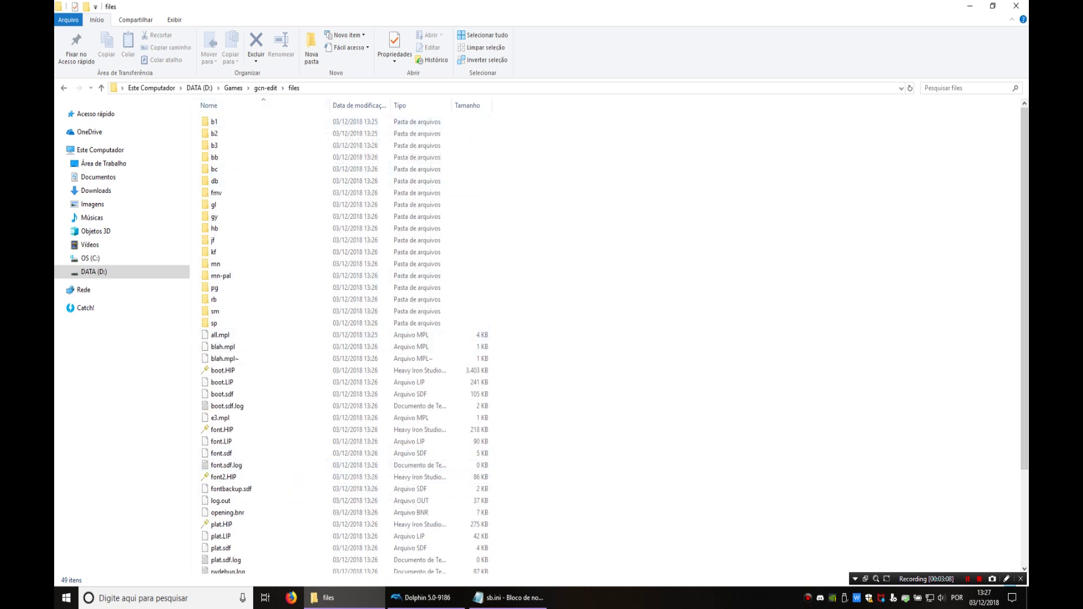
pyautogui.click(508, 598)
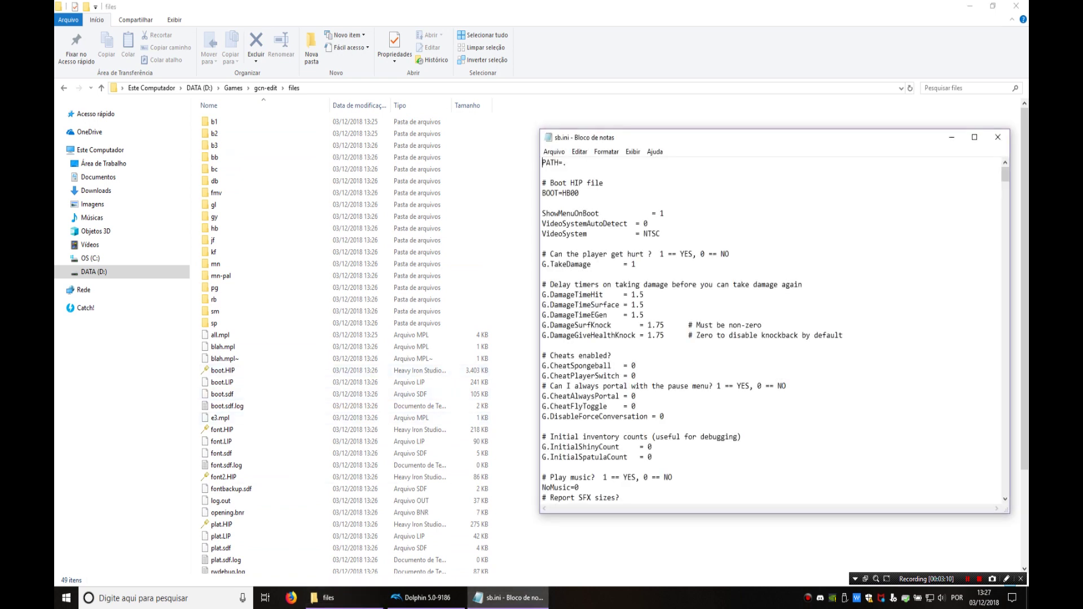
pyautogui.moveTo(540, 129); pyautogui.dragTo(499, 135)
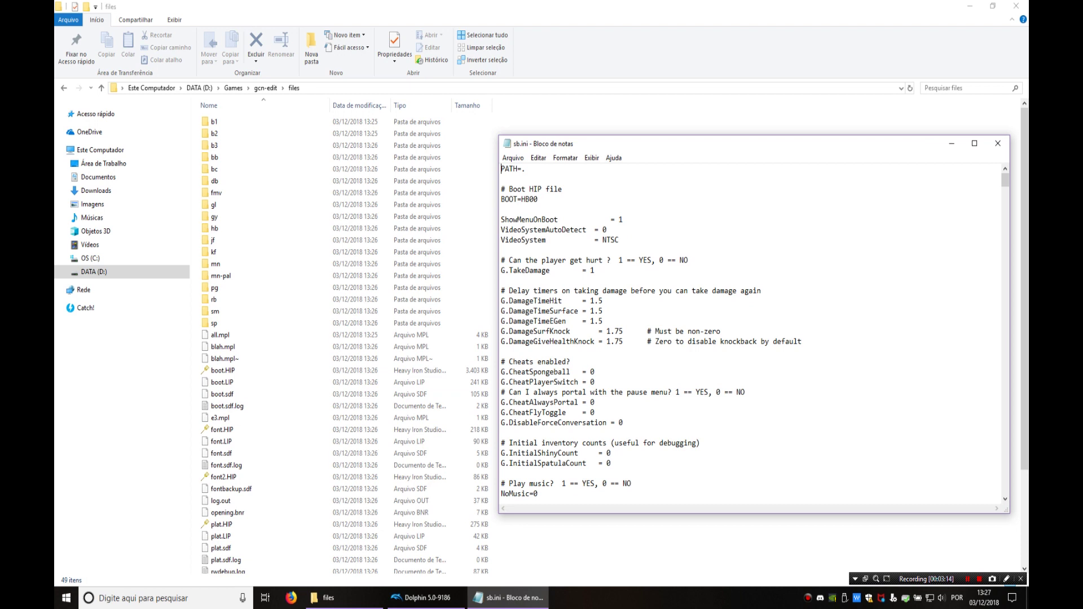
# Set the BOOT value in sb.ini to JF01.
pyautogui.moveTo(538, 199); pyautogui.dragTo(501, 199)
pyautogui.click(538, 200)
pyautogui.moveTo(521, 199); pyautogui.dragTo(538, 199)
pyautogui.write('JF01')
pyautogui.hotkey('ctrl', 'shift', 'Left')
# Set ShowMenuOnBoot to 0 in sb.ini, and save and close the file.
pyautogui.click(501, 209)
pyautogui.moveTo(501, 220); pyautogui.dragTo(611, 219)
pyautogui.click(623, 219)
pyautogui.press('BackSpace')
pyautogui.write('0')
pyautogui.click(997, 143)
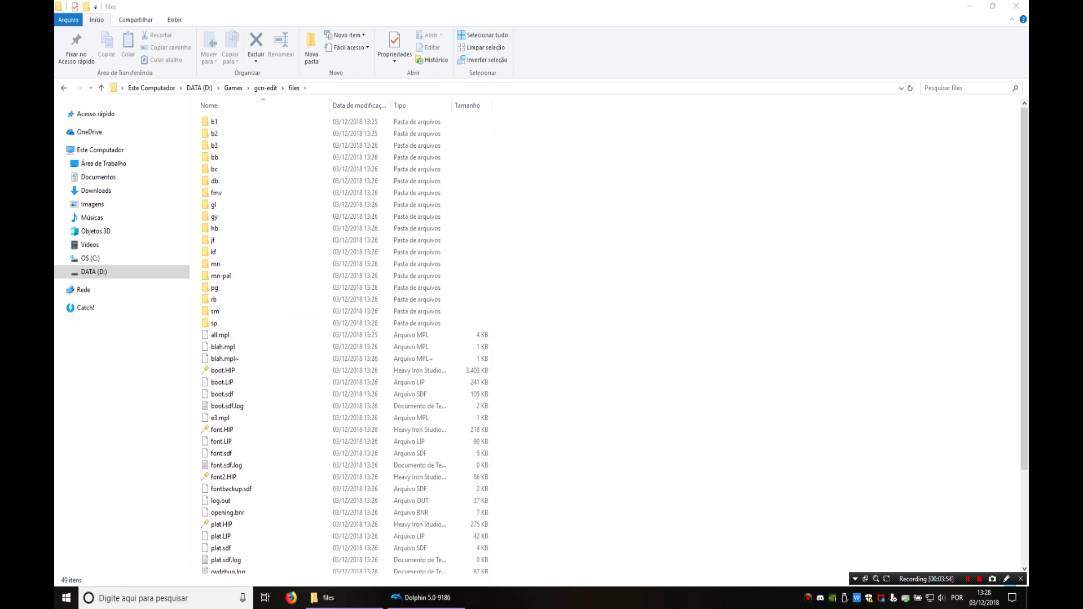
# Run the selected extracted game in Dolphin to test the edited boot settings, and stop the emulation.
pyautogui.click(427, 598)
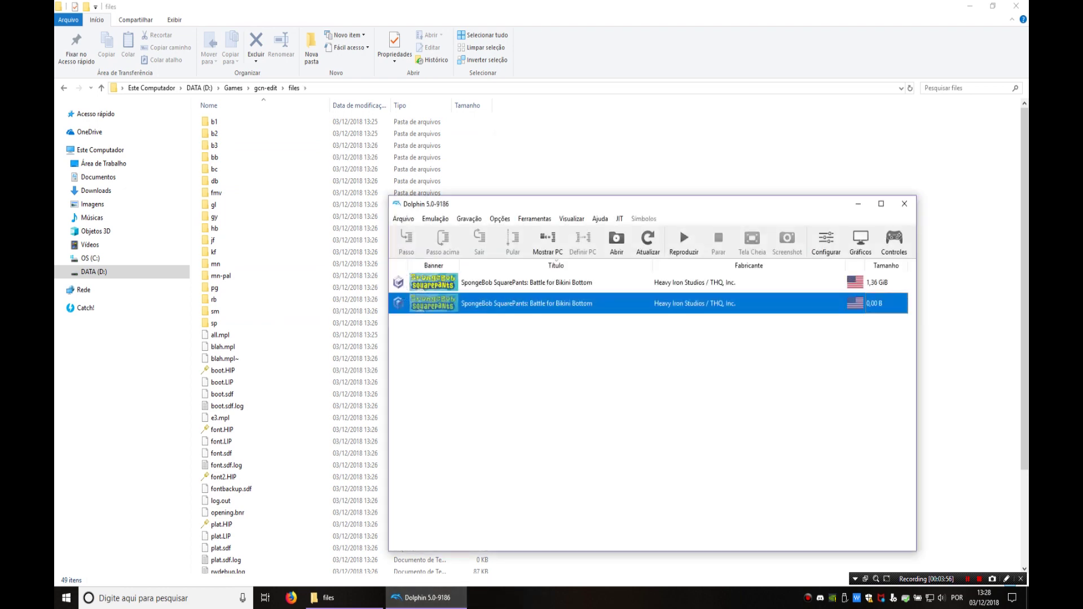
pyautogui.click(679, 226)
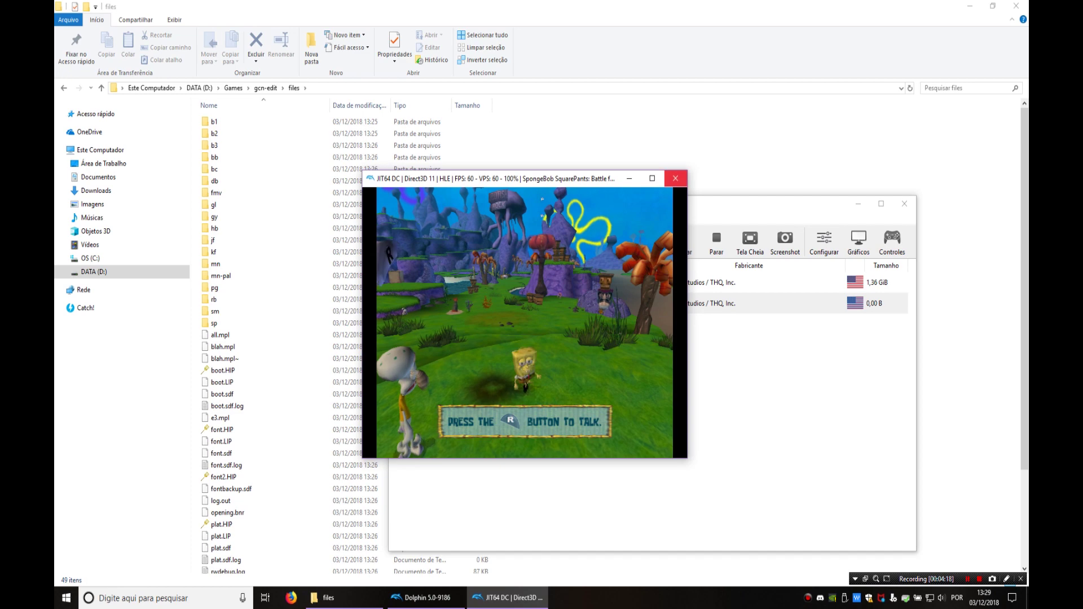
pyautogui.click(675, 178)
pyautogui.click(645, 394)
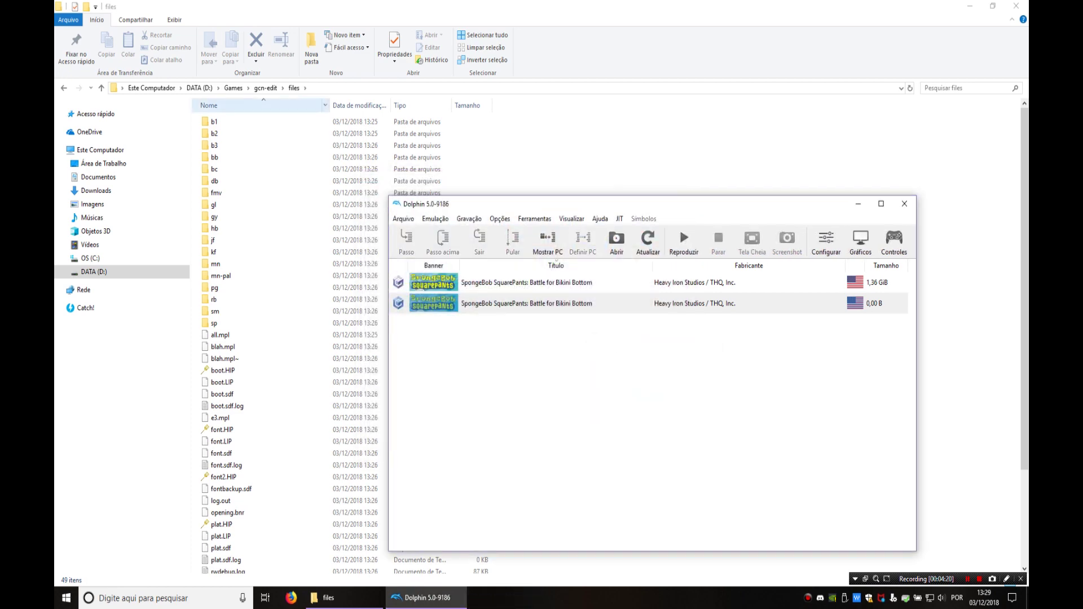
# Return to the Games folder in File Explorer.
pyautogui.click(233, 87)
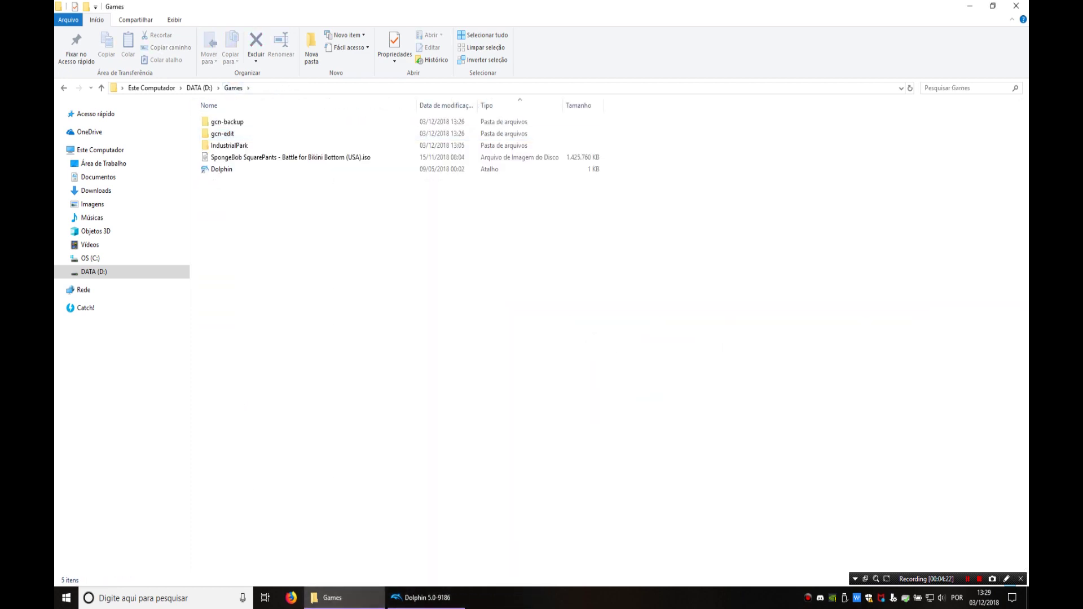